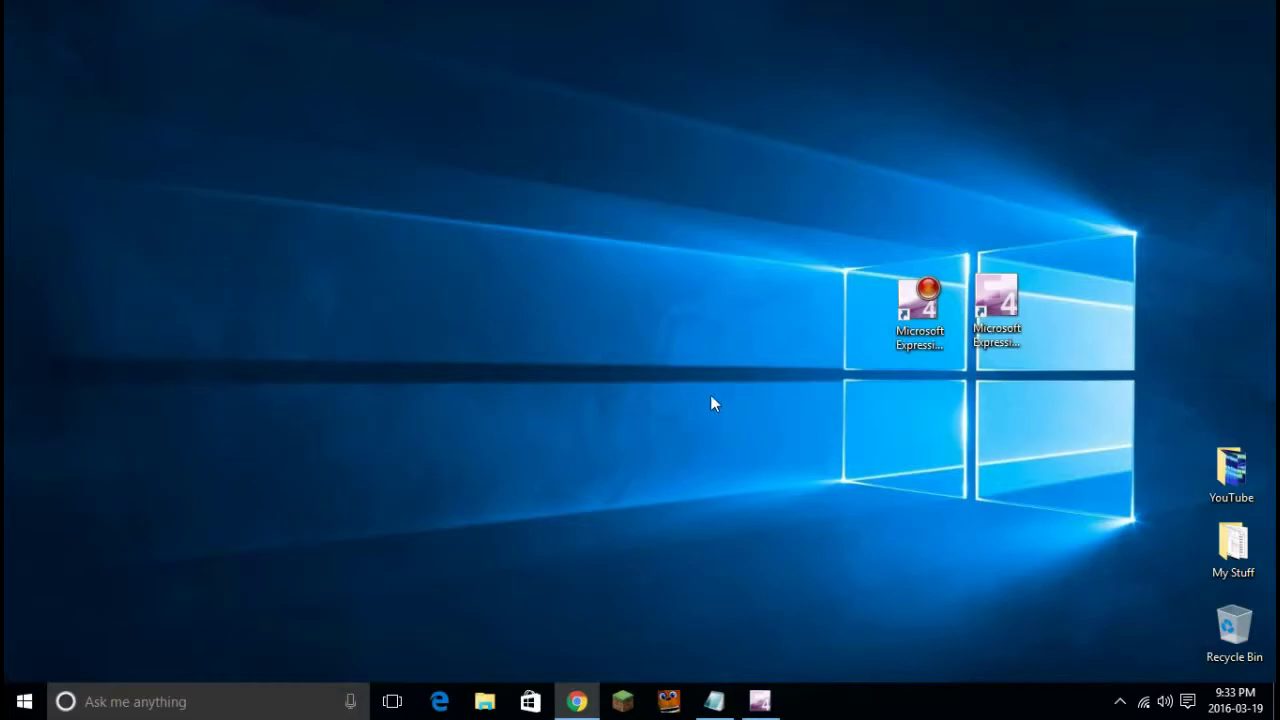
Step: Bring back the Expression Encoder 4 download page, select its address, then minimize the browser
{"action": "left_click", "coordinate": [577, 701]}
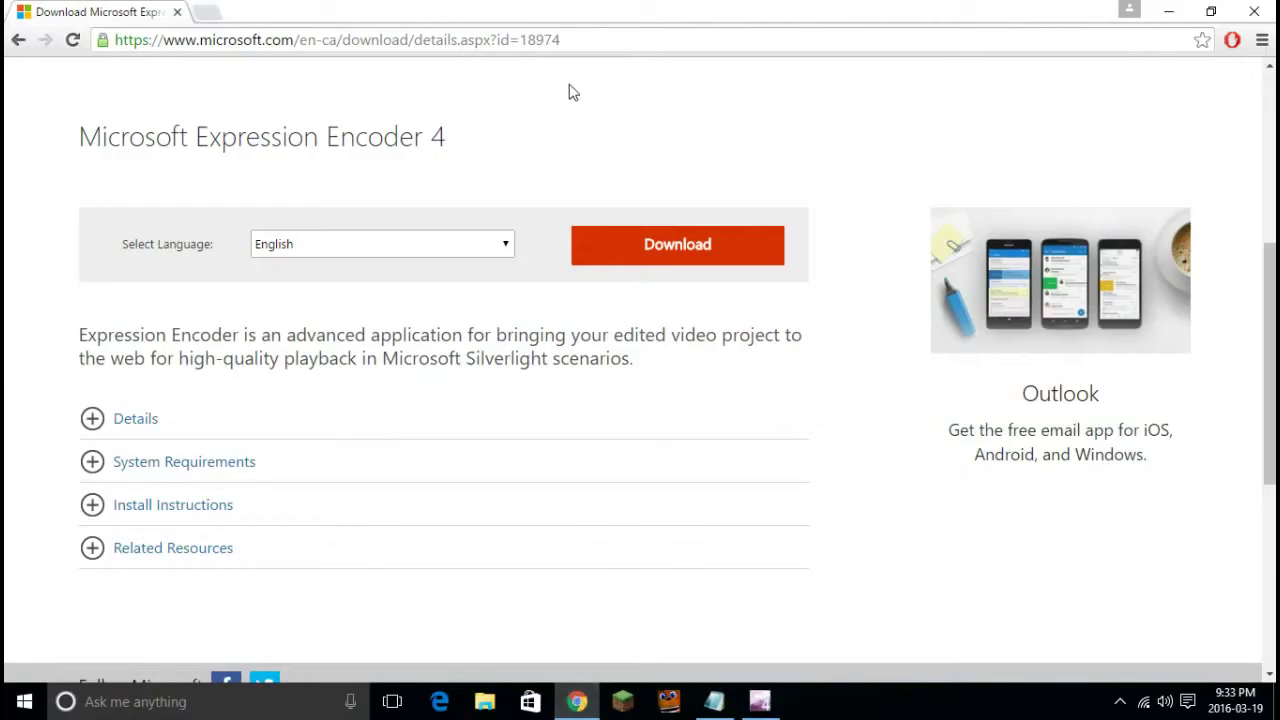
{"action": "left_click_drag", "start_coordinate": [614, 40], "coordinate": [77, 74]}
{"action": "left_click", "coordinate": [508, 80]}
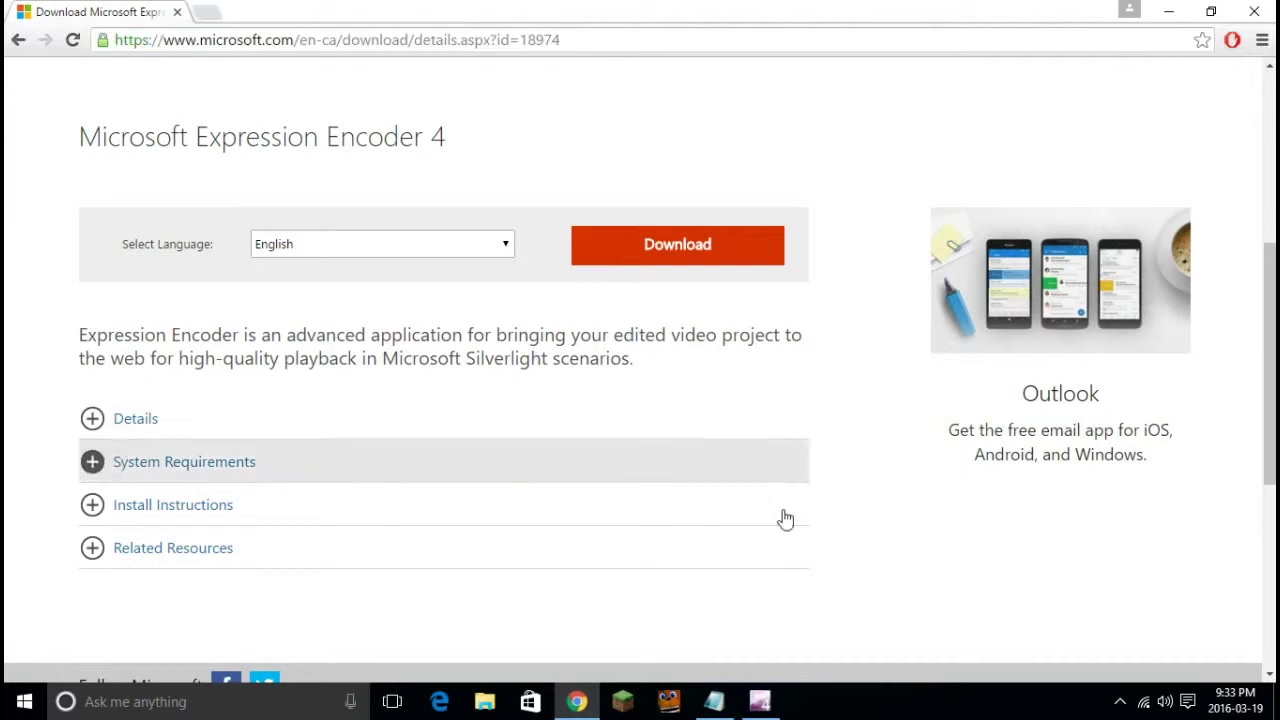
{"action": "left_click", "coordinate": [1178, 8]}
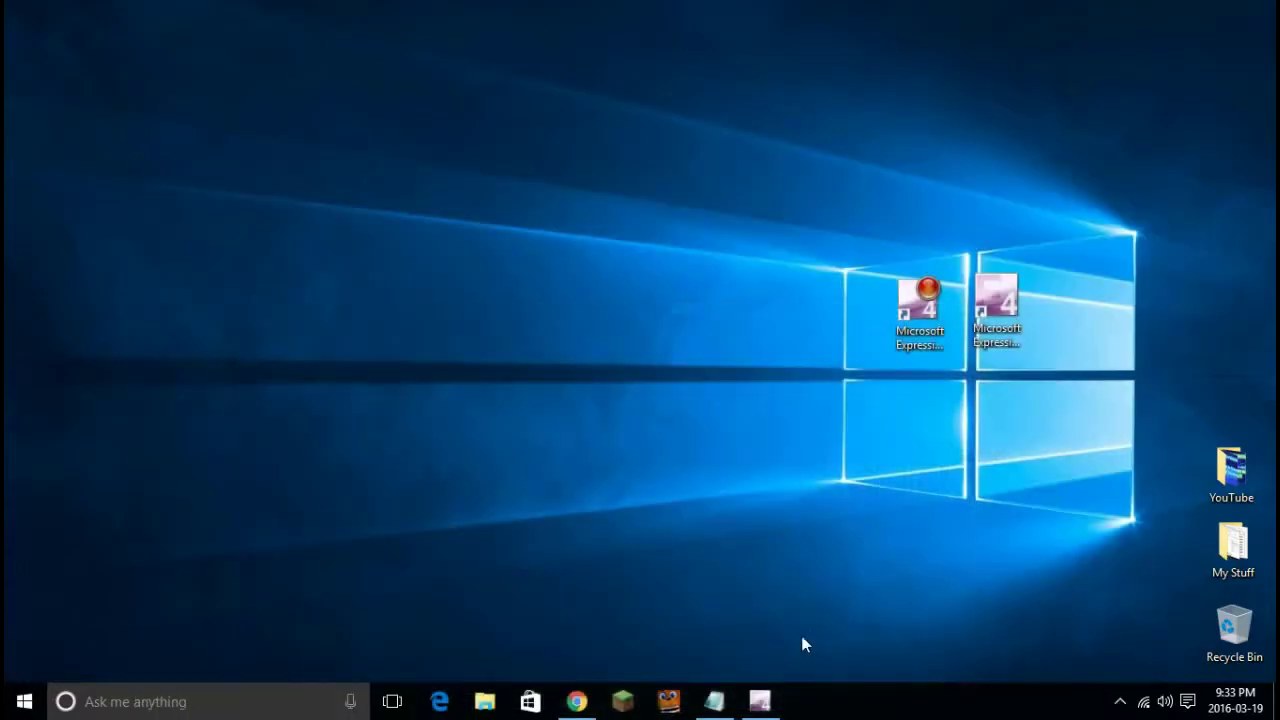
{"action": "mouse_move", "coordinate": [760, 701]}
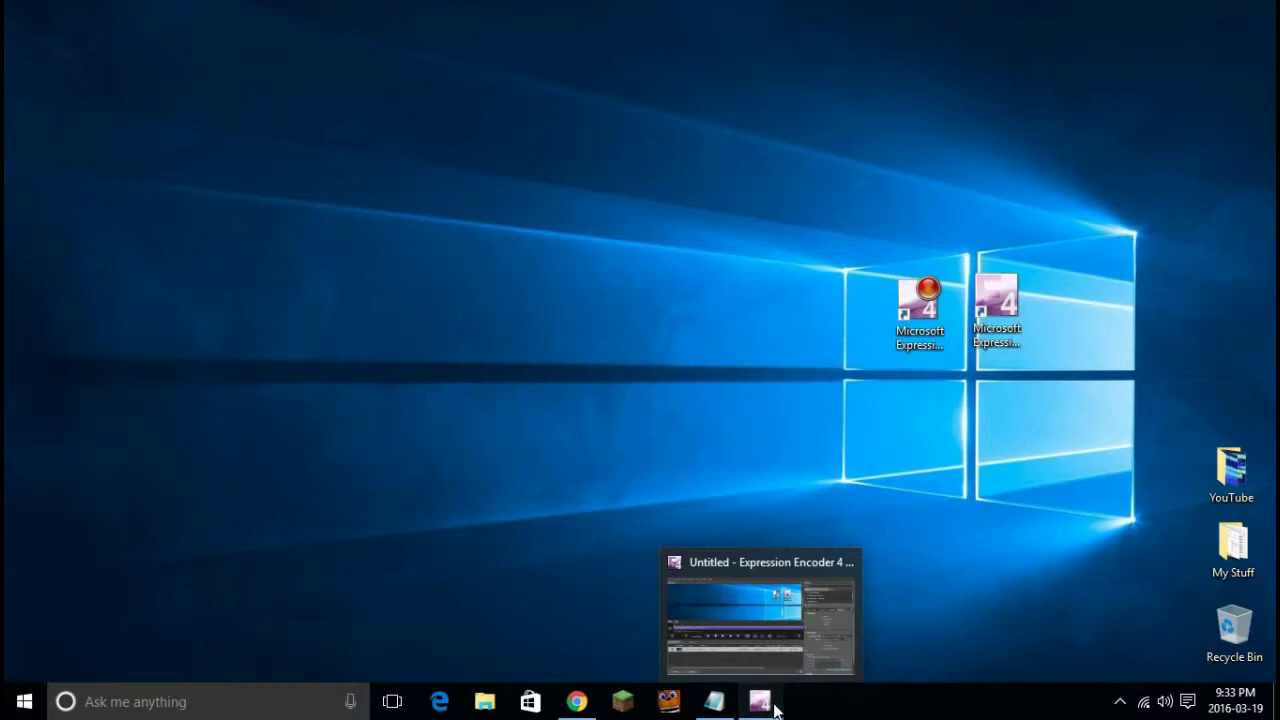
Step: Move Expression Encoder ahead of Notepad on the taskbar, check the saved product key, then minimize Notepad
{"action": "left_click_drag", "start_coordinate": [775, 708], "coordinate": [713, 712]}
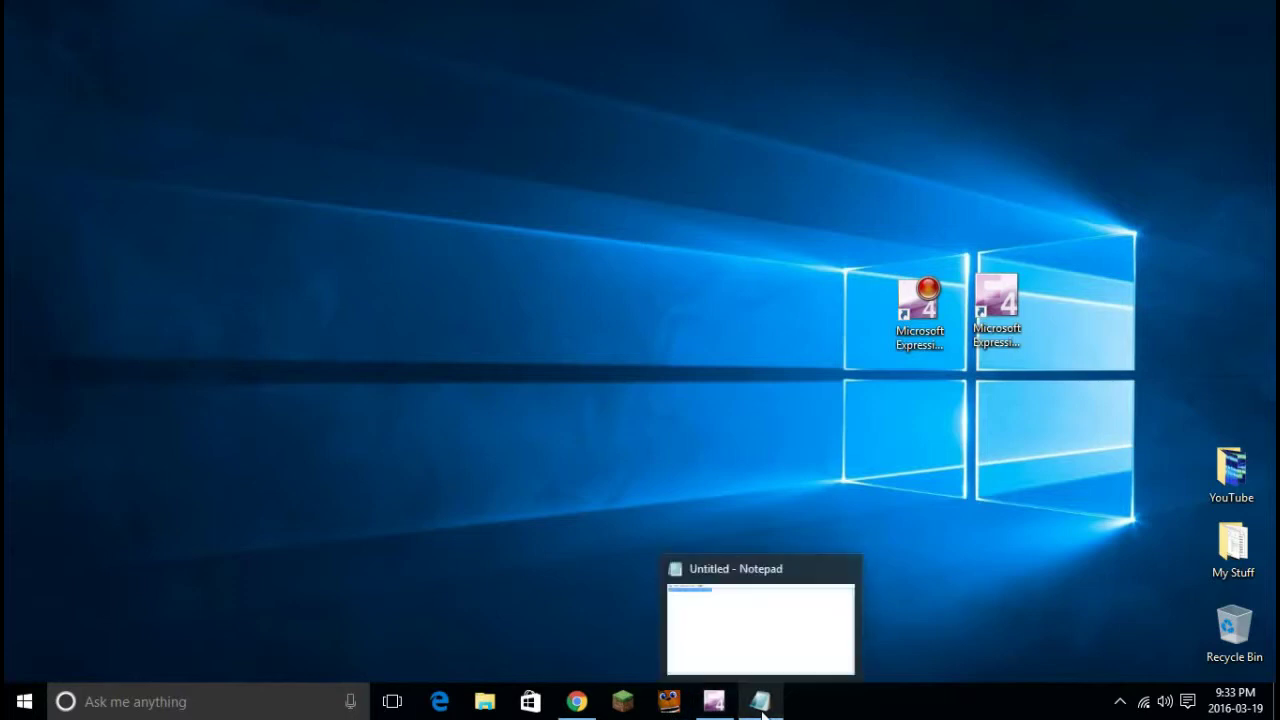
{"action": "left_click", "coordinate": [760, 705]}
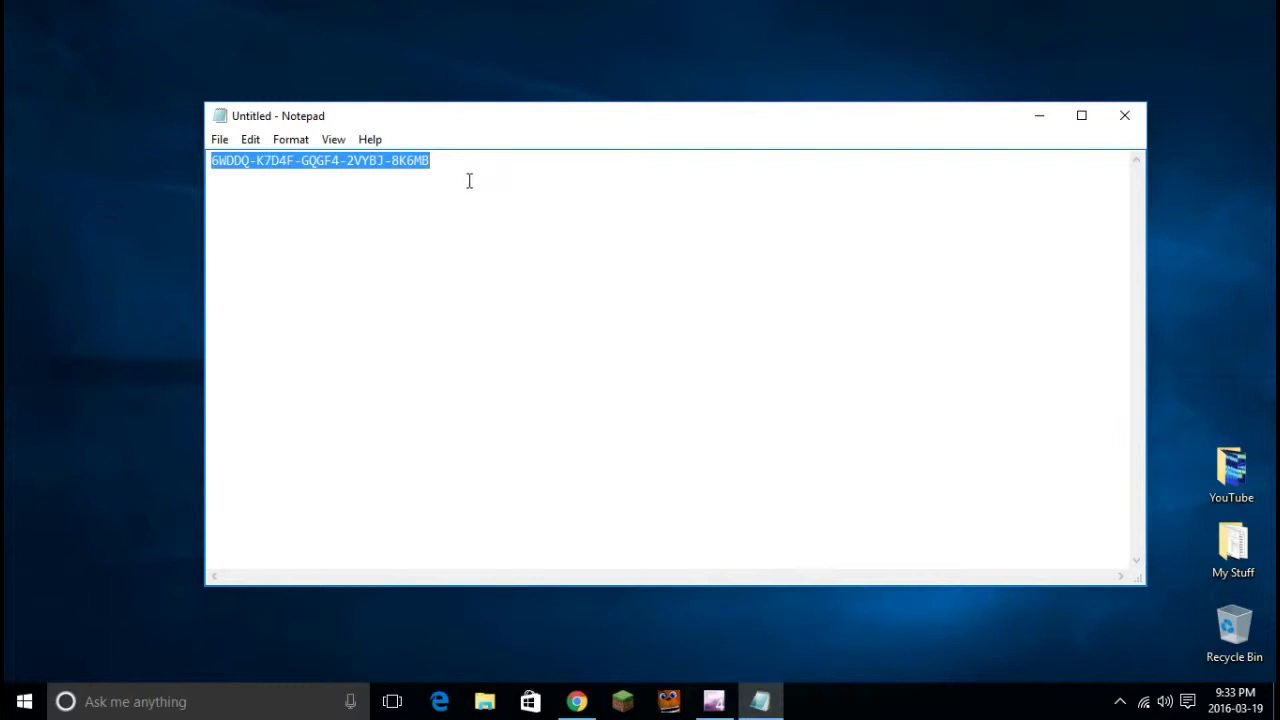
{"action": "left_click", "coordinate": [1041, 118]}
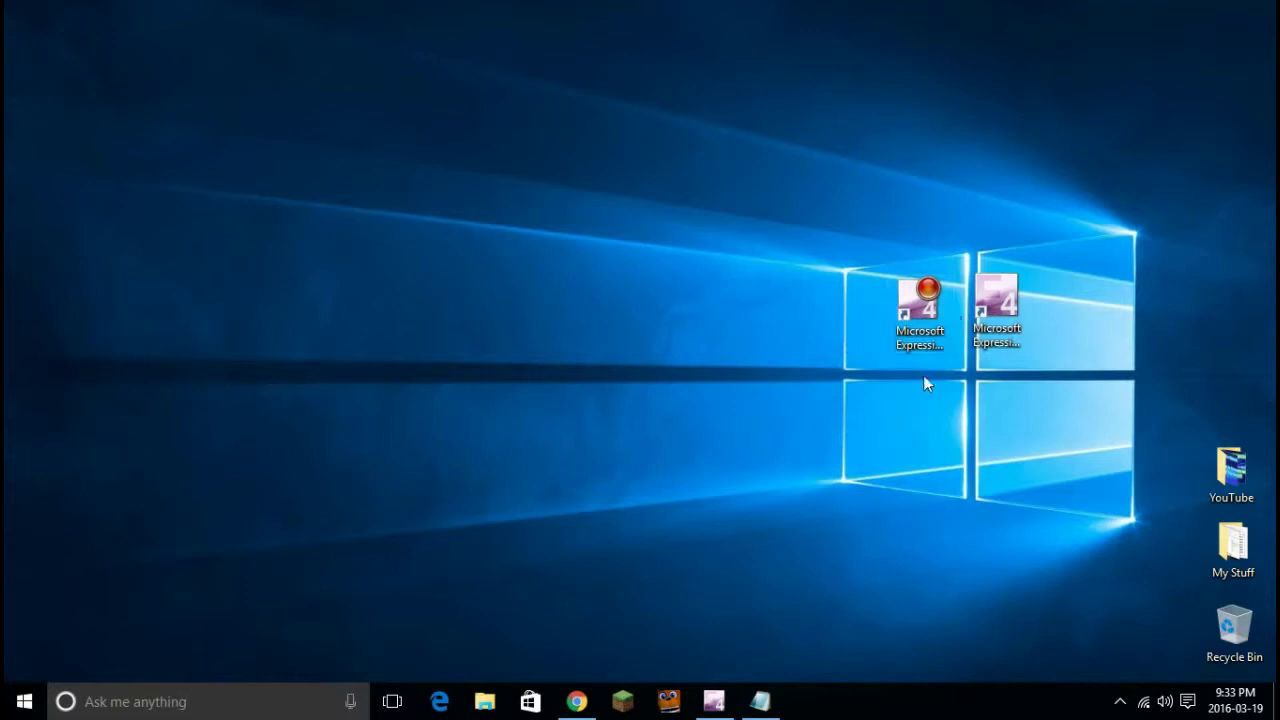
{"action": "left_click", "coordinate": [920, 310]}
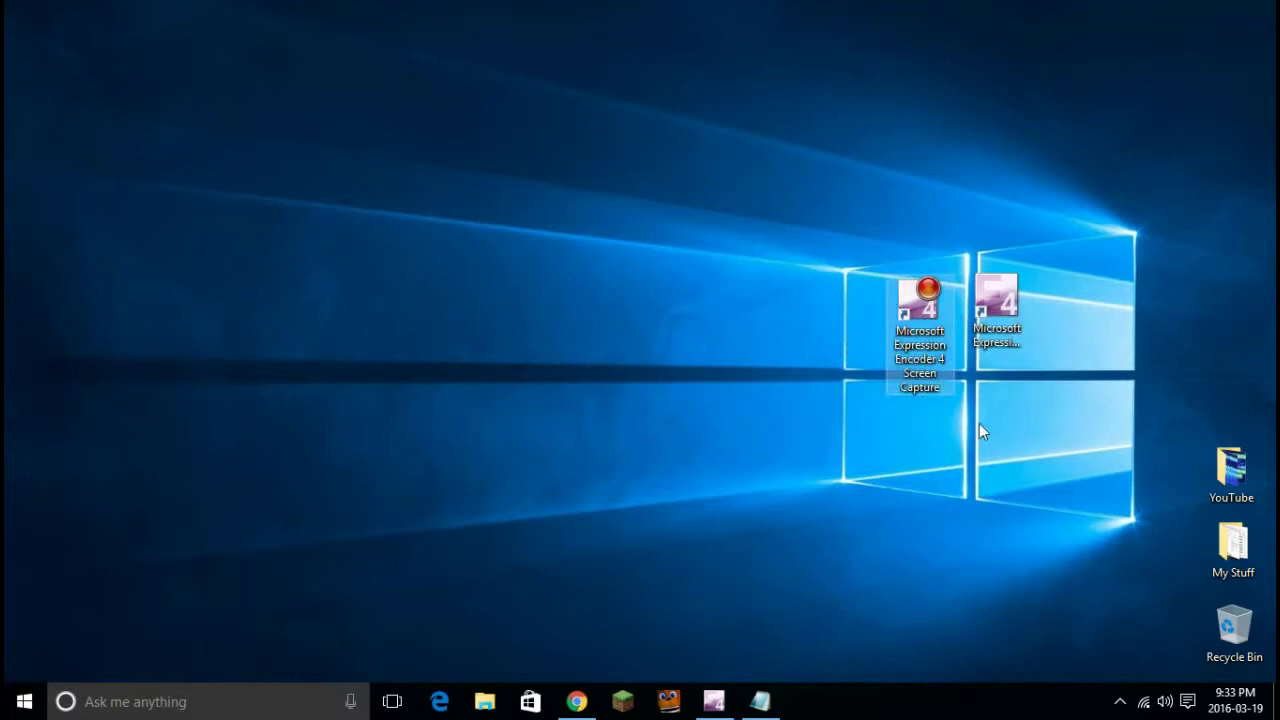
{"action": "left_click", "coordinate": [1000, 320]}
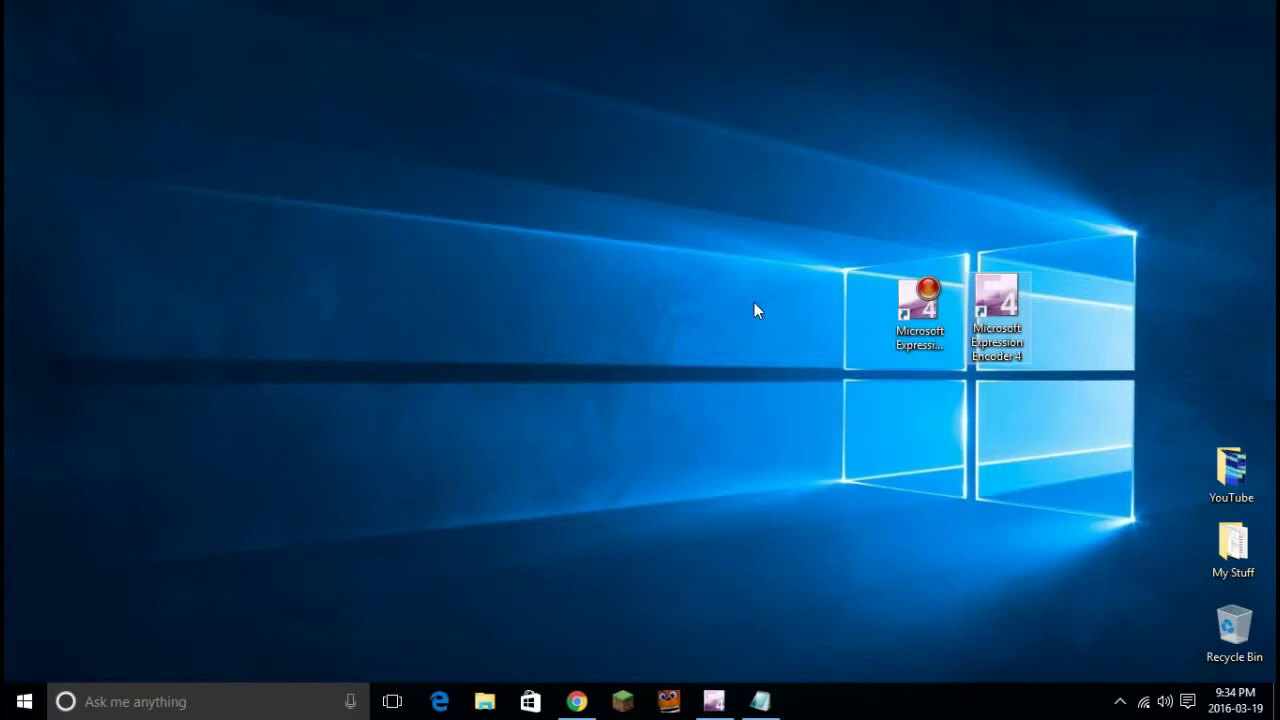
Step: Restore the Expression Encoder window and set the preview zoom to Fit to screen
{"action": "left_click", "coordinate": [716, 700]}
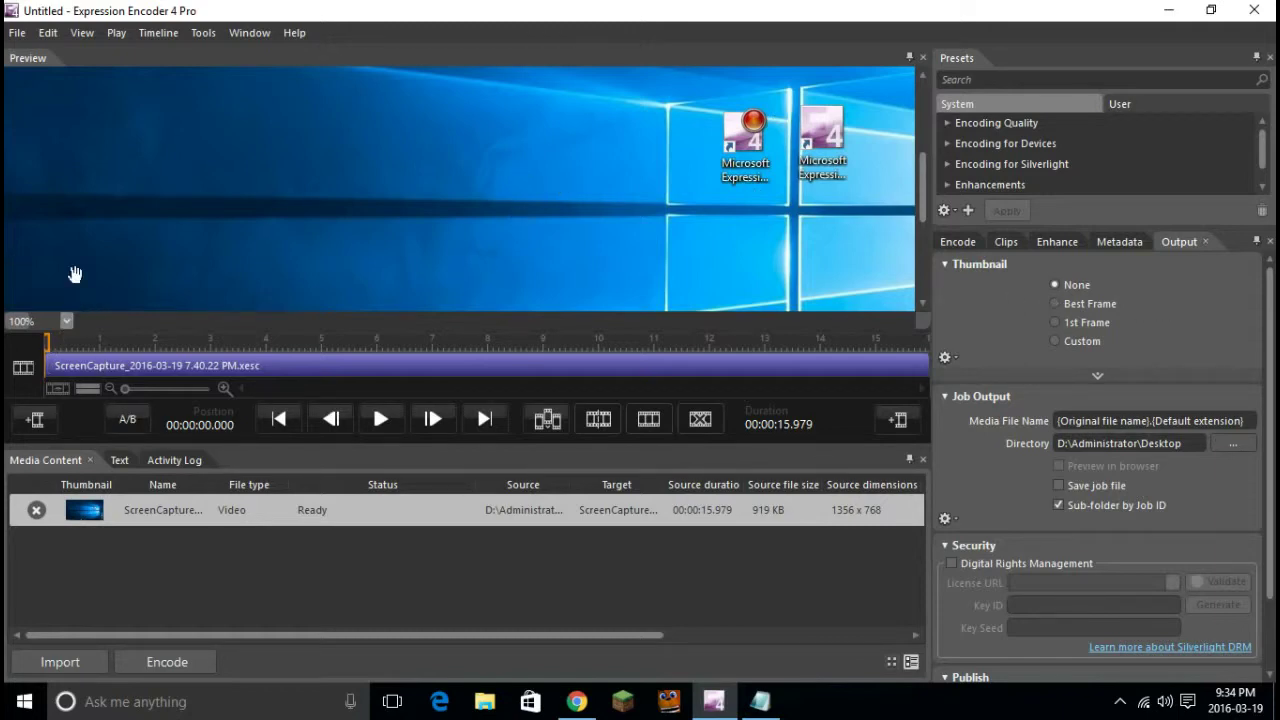
{"action": "left_click", "coordinate": [65, 321]}
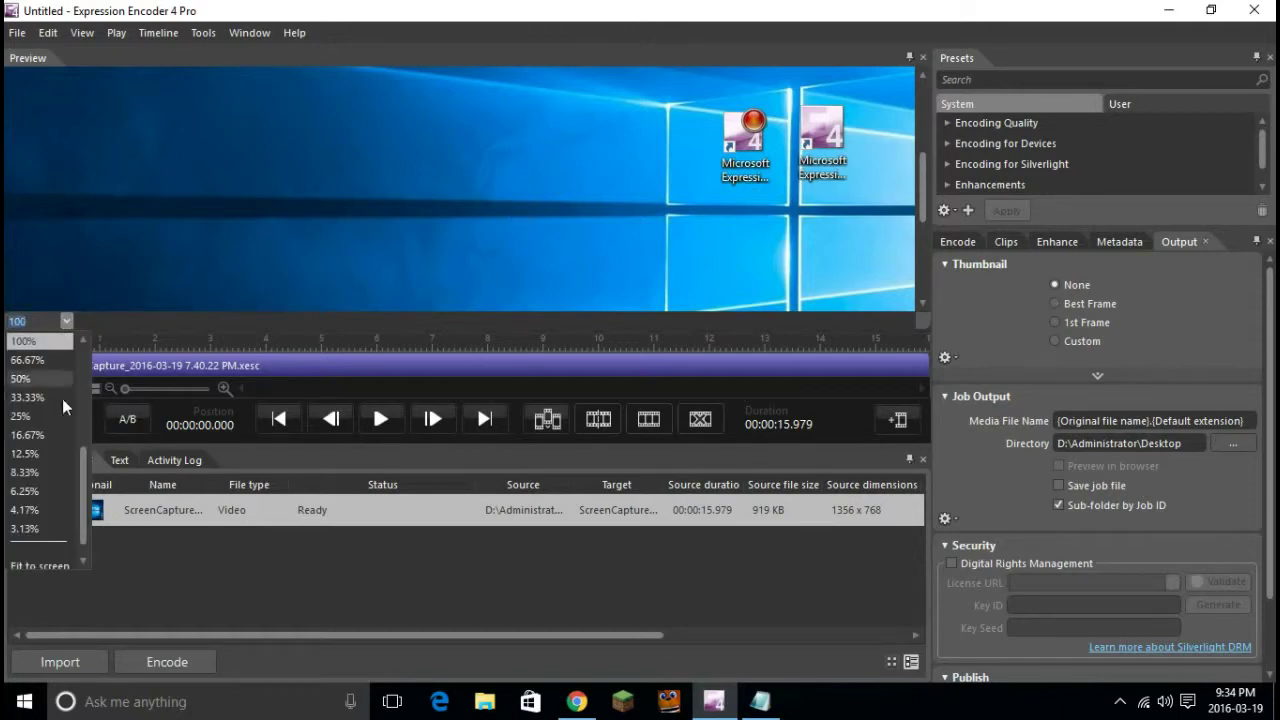
{"action": "left_click", "coordinate": [40, 566]}
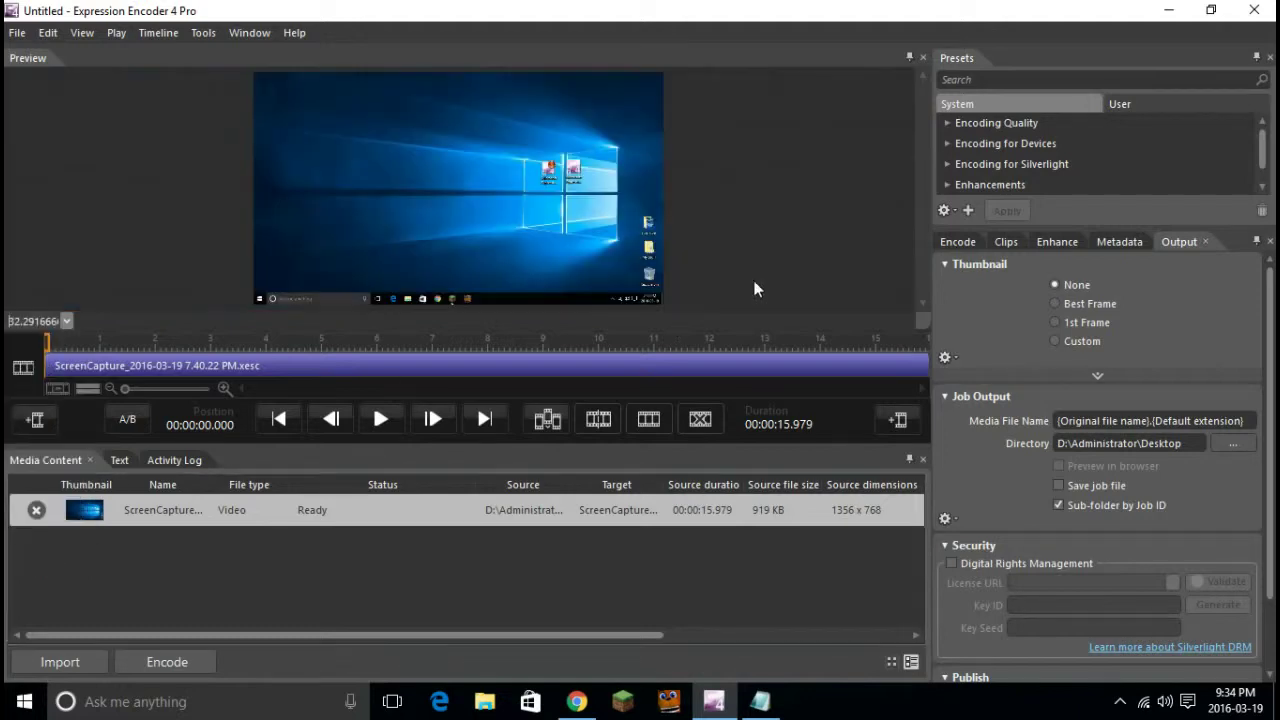
Step: Pick the Encoding Quality > Best Quality preset, keeping the preview at Fit to screen
{"action": "left_click", "coordinate": [945, 122]}
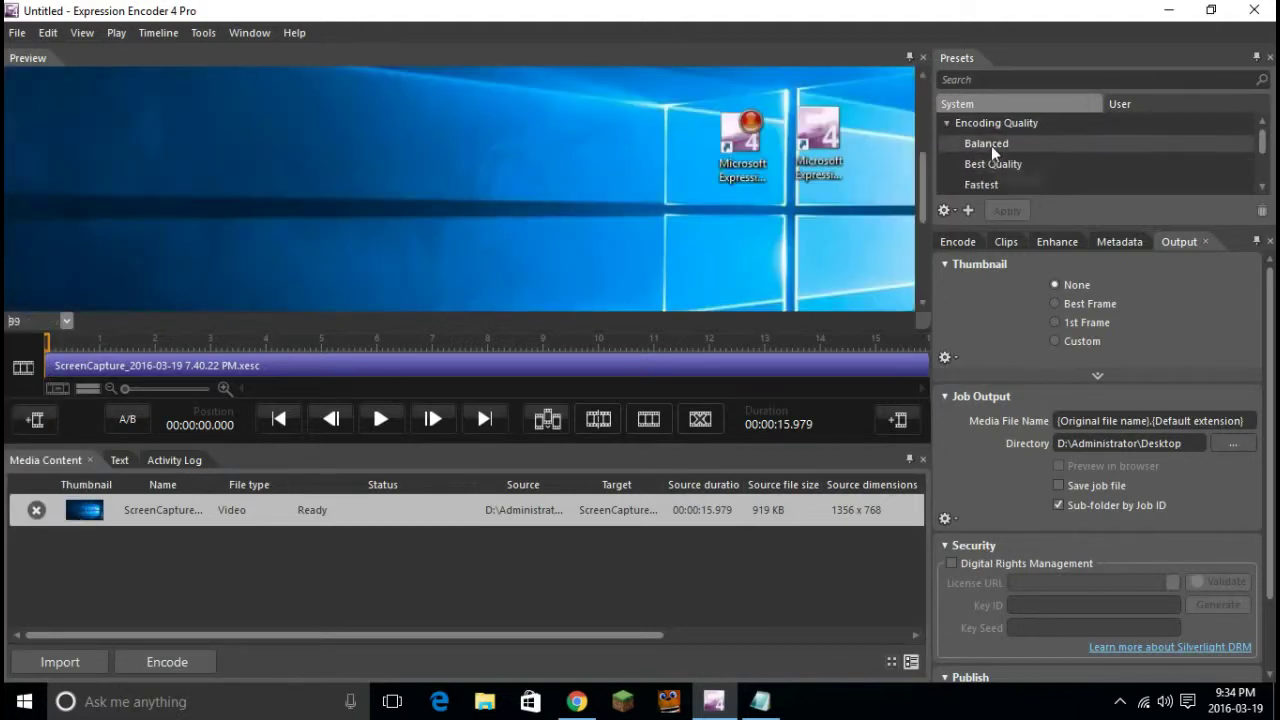
{"action": "left_click", "coordinate": [991, 164]}
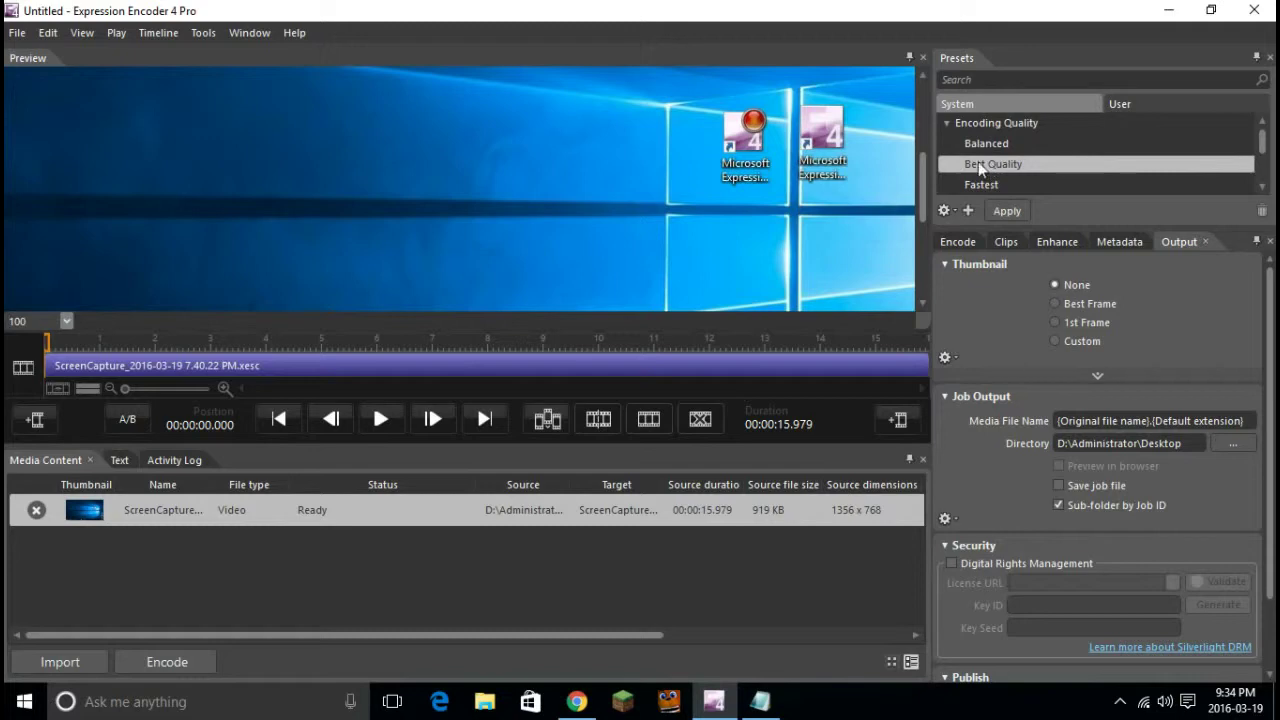
{"action": "left_click", "coordinate": [66, 321]}
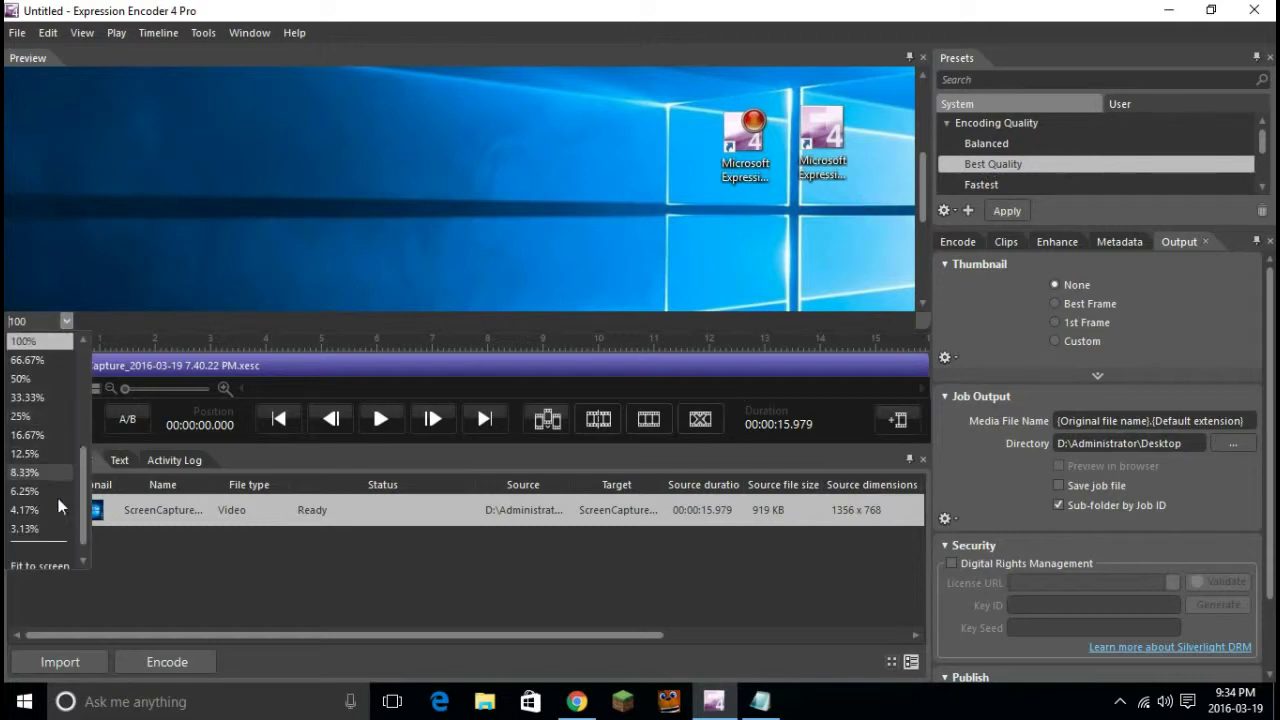
{"action": "left_click", "coordinate": [51, 560]}
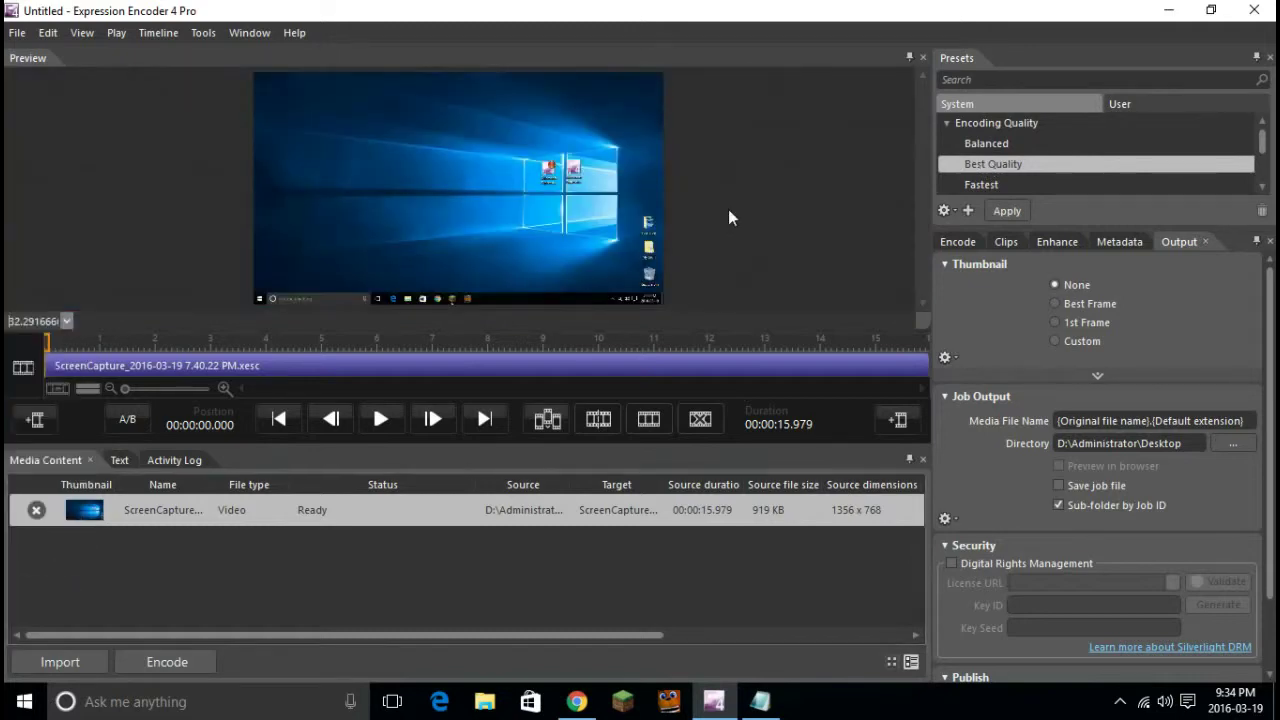
{"action": "left_click", "coordinate": [1015, 165]}
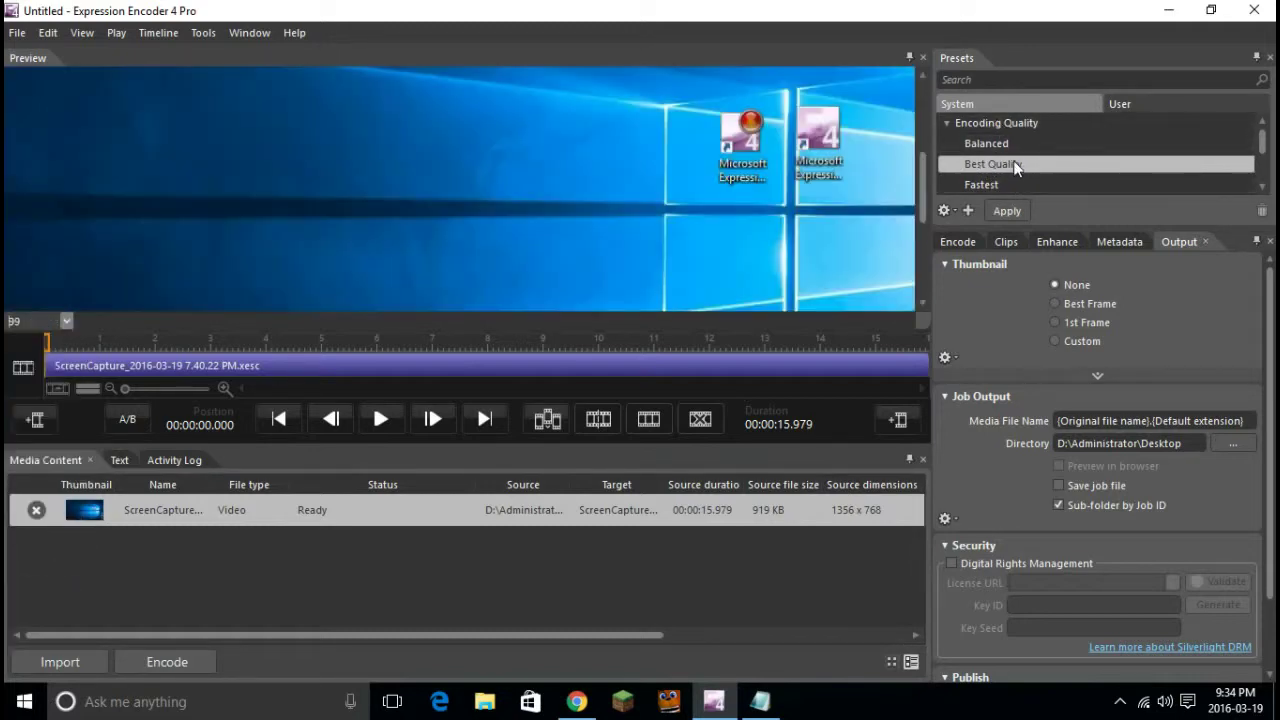
{"action": "left_click", "coordinate": [66, 321]}
{"action": "left_click", "coordinate": [50, 560]}
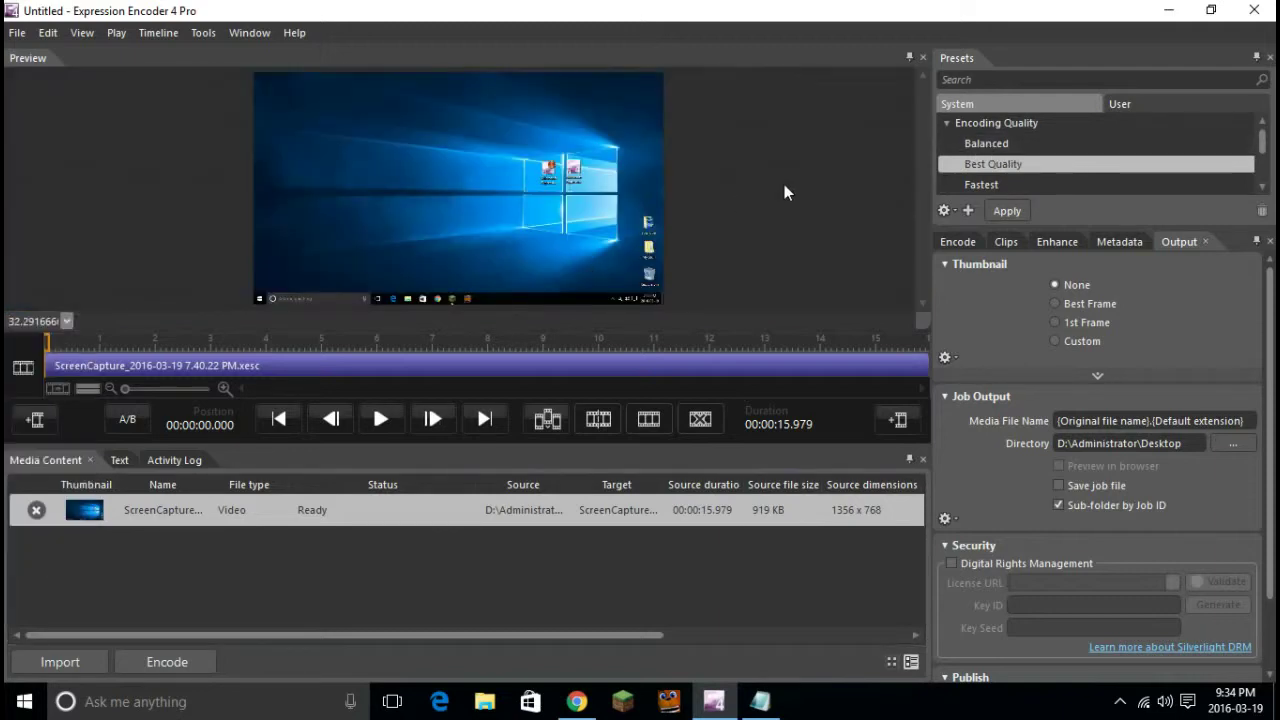
Step: Apply the VC-1 Xbox 360 HD 720p preset from Encoding for Devices > WMV
{"action": "left_click_drag", "start_coordinate": [1263, 142], "coordinate": [1264, 172]}
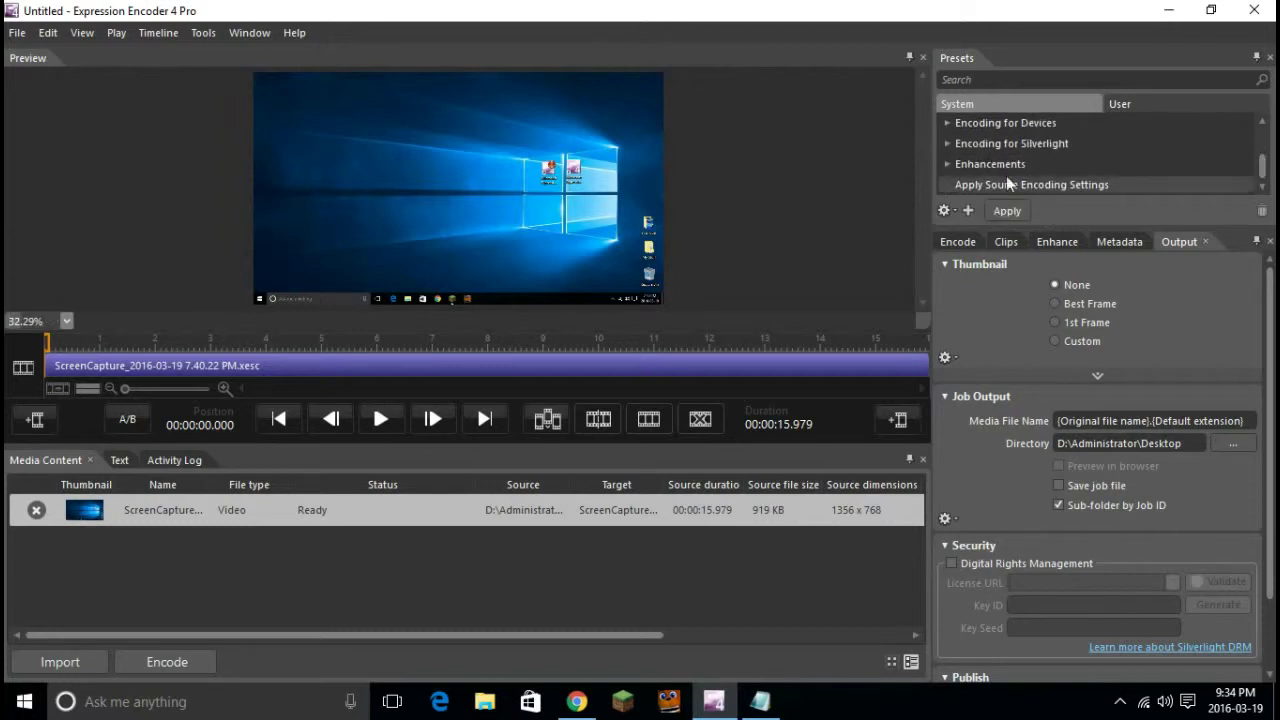
{"action": "left_click", "coordinate": [946, 122]}
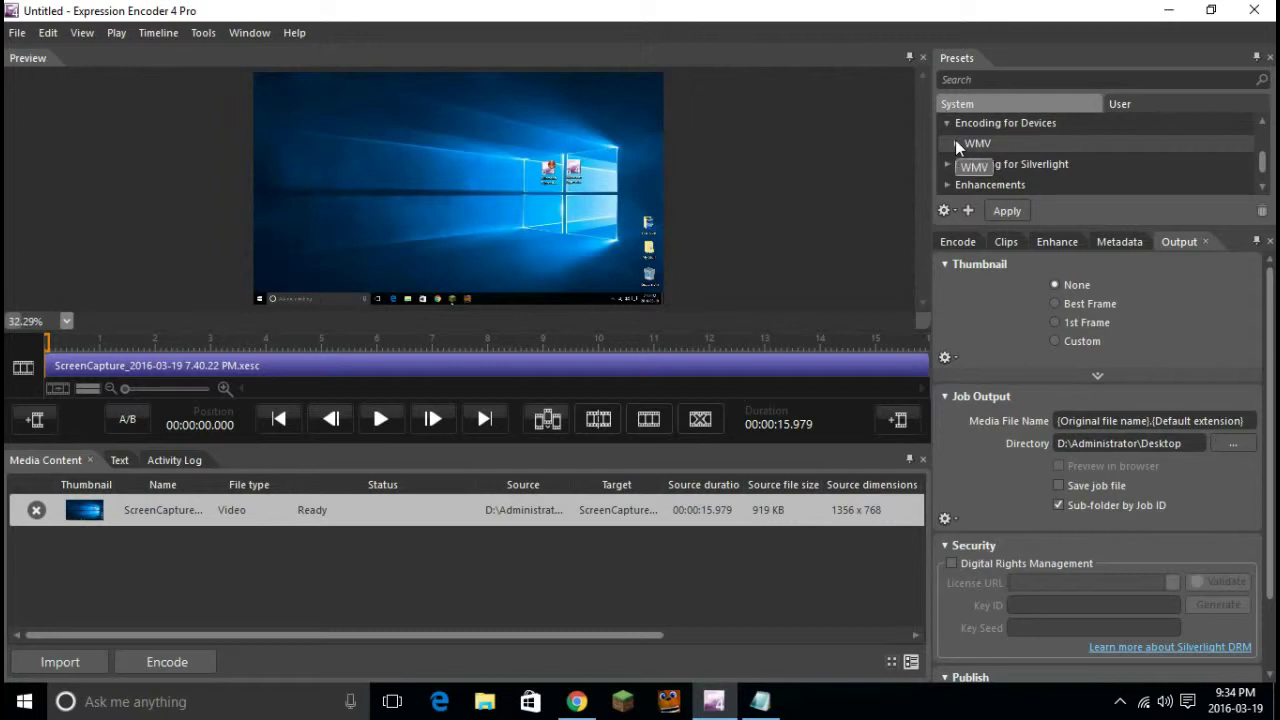
{"action": "left_click", "coordinate": [956, 143]}
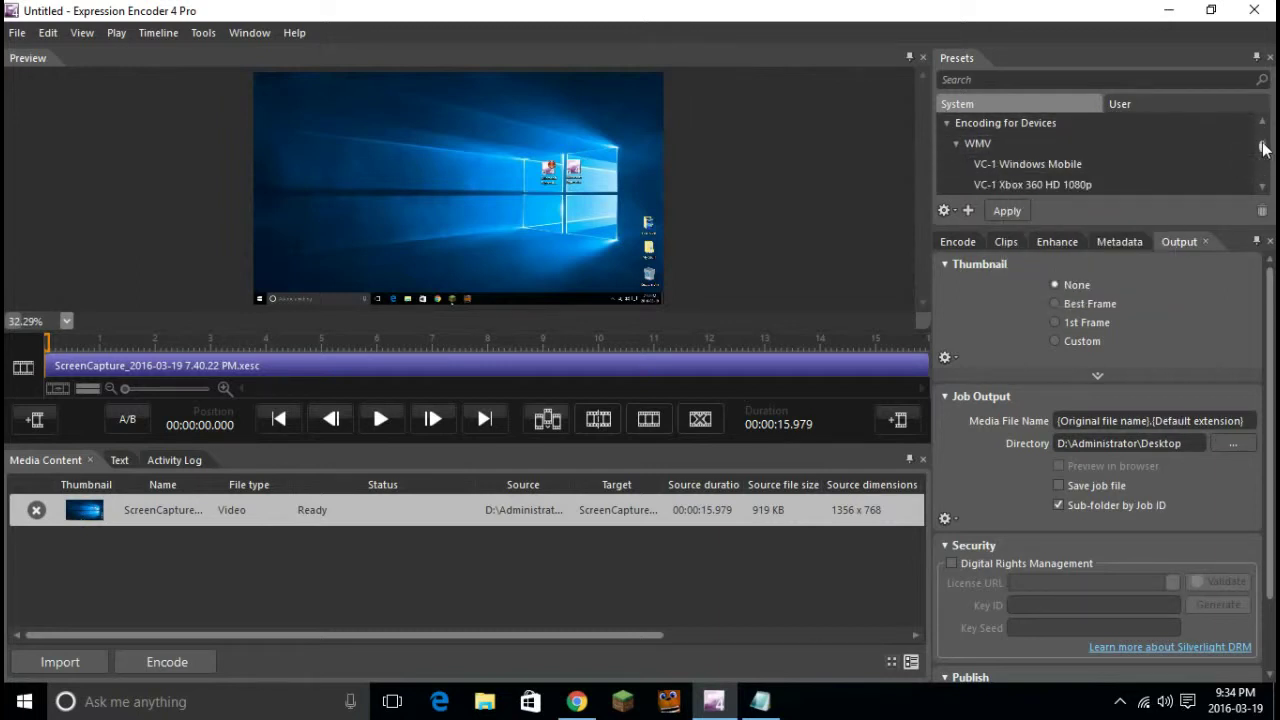
{"action": "left_click_drag", "start_coordinate": [1260, 140], "coordinate": [1266, 152]}
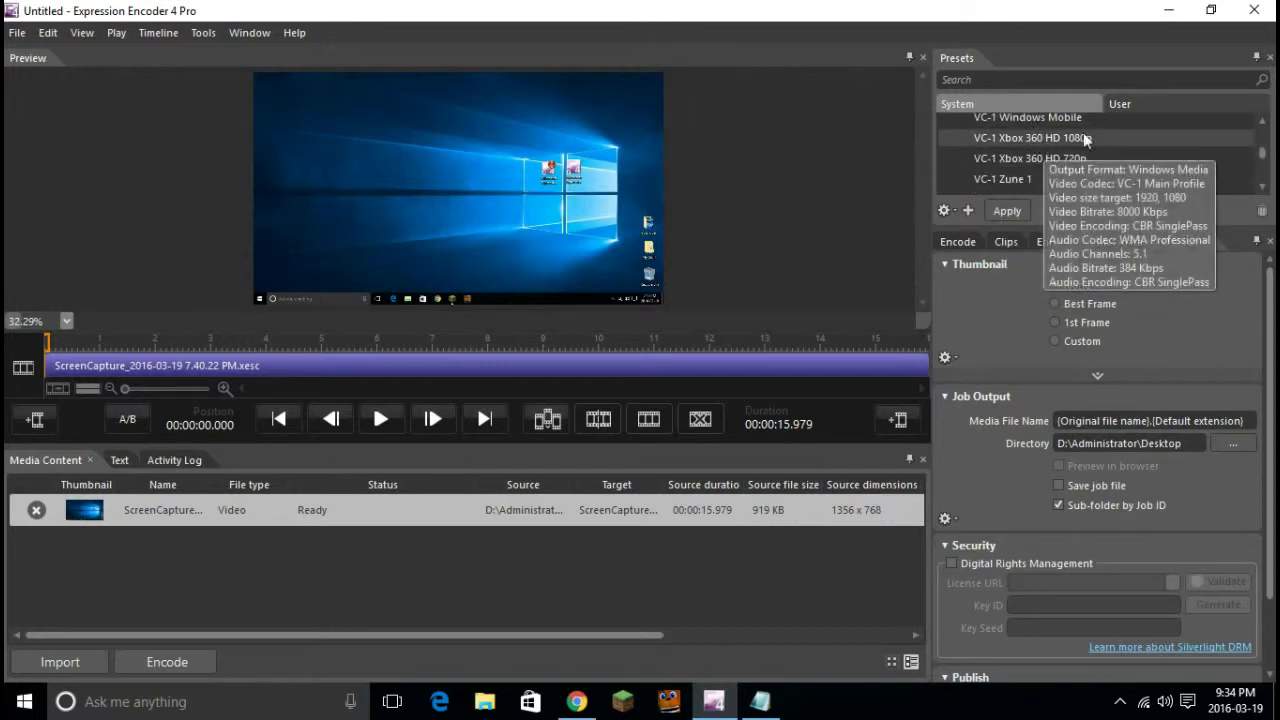
{"action": "mouse_move", "coordinate": [1030, 158]}
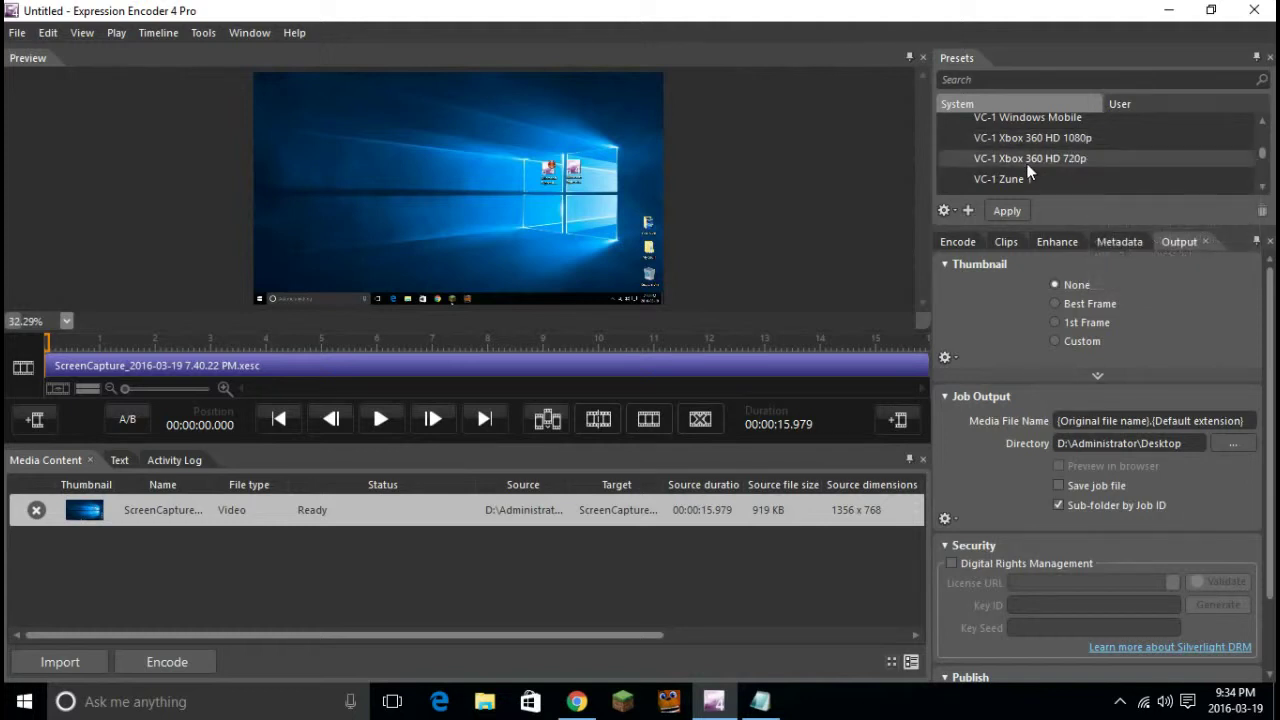
{"action": "left_click", "coordinate": [1082, 161]}
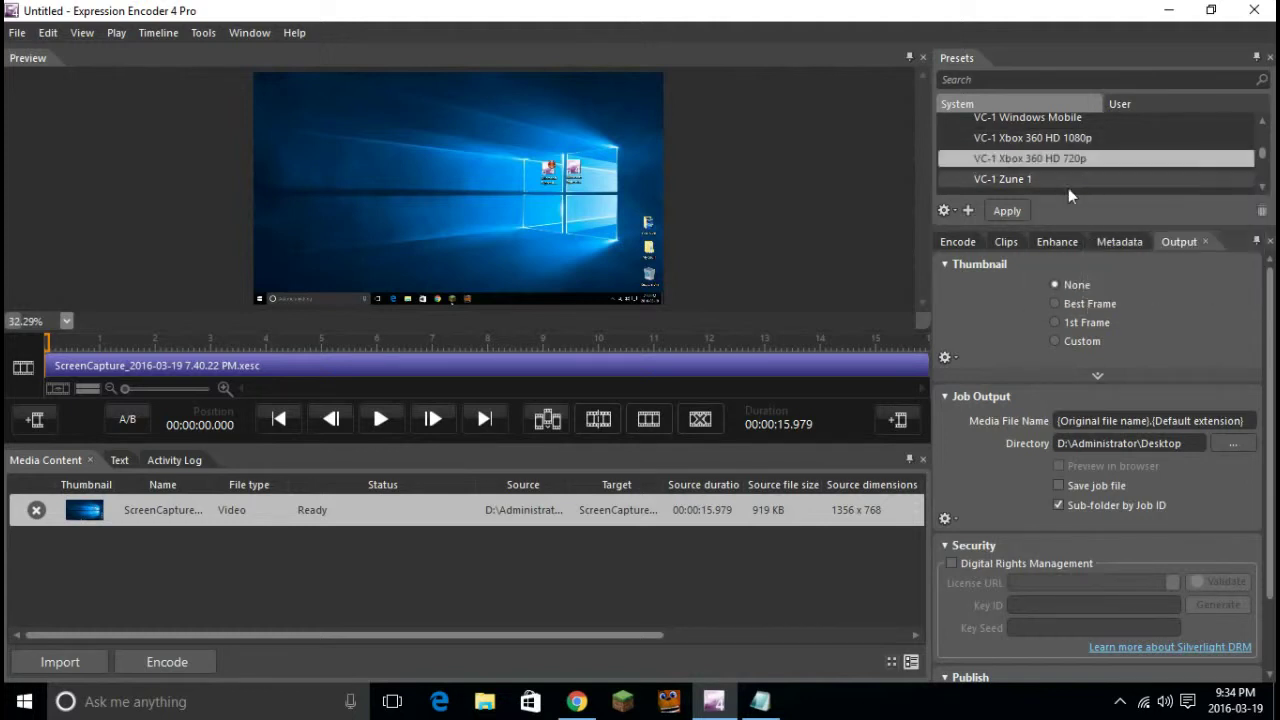
{"action": "left_click", "coordinate": [1001, 207]}
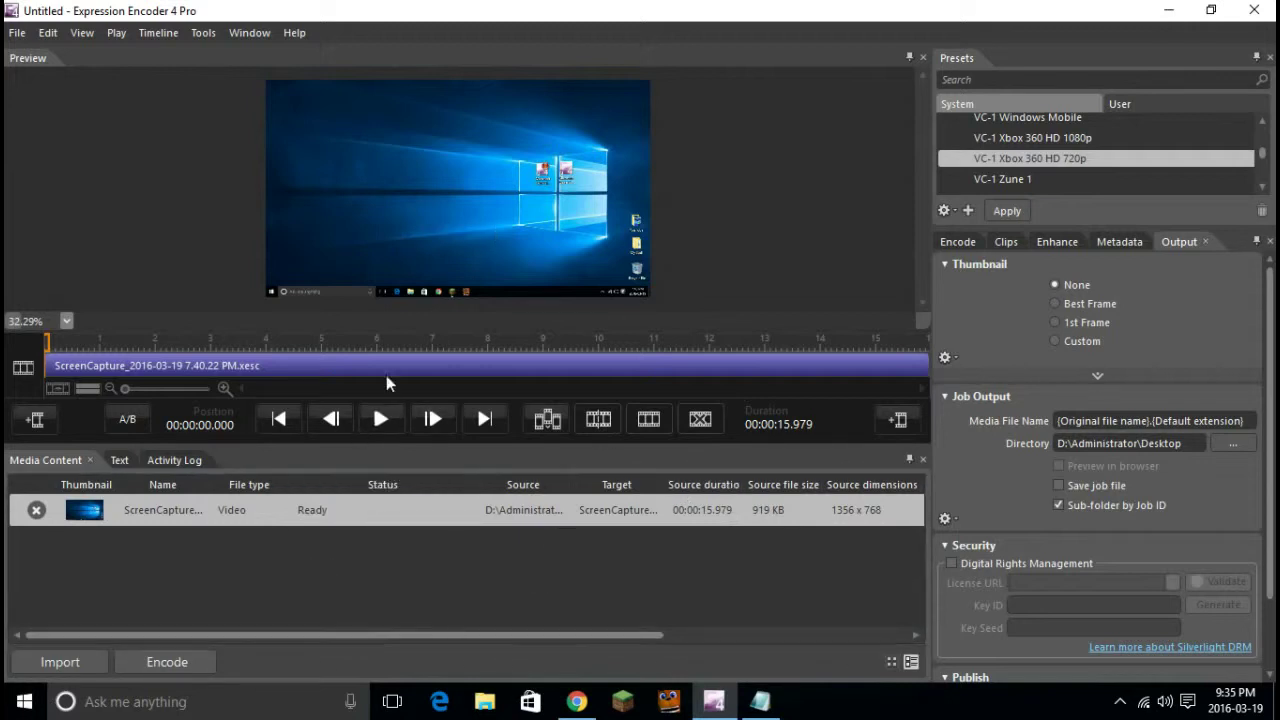
Step: Encode the screen capture, then minimize Expression Encoder once the job finishes
{"action": "left_click", "coordinate": [162, 661]}
{"action": "left_click", "coordinate": [1165, 10]}
Step: Open the output folder, play the ScreenCapture video, close the player, and move the folder window top-left
{"action": "mouse_move", "coordinate": [38, 35]}
{"action": "left_mouse_down"}
{"action": "mouse_move", "coordinate": [277, 152]}
{"action": "mouse_move", "coordinate": [418, 240]}
{"action": "left_mouse_up"}
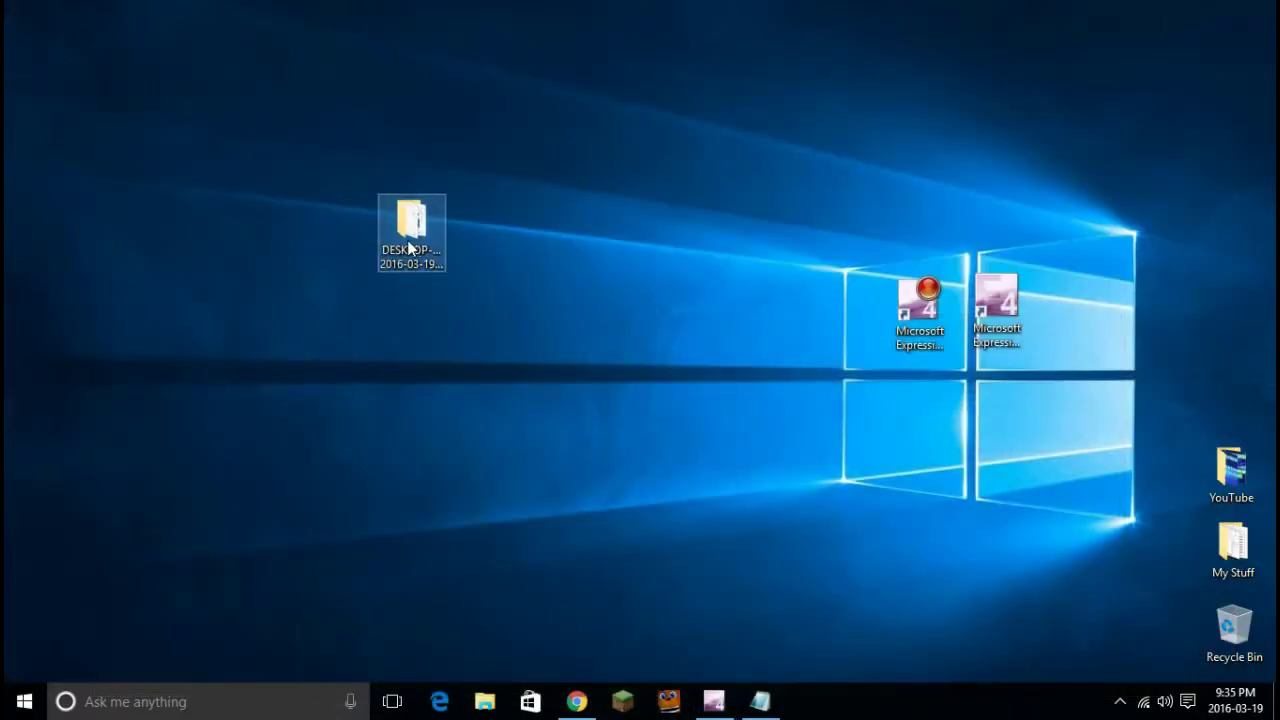
{"action": "double_click", "coordinate": [418, 243]}
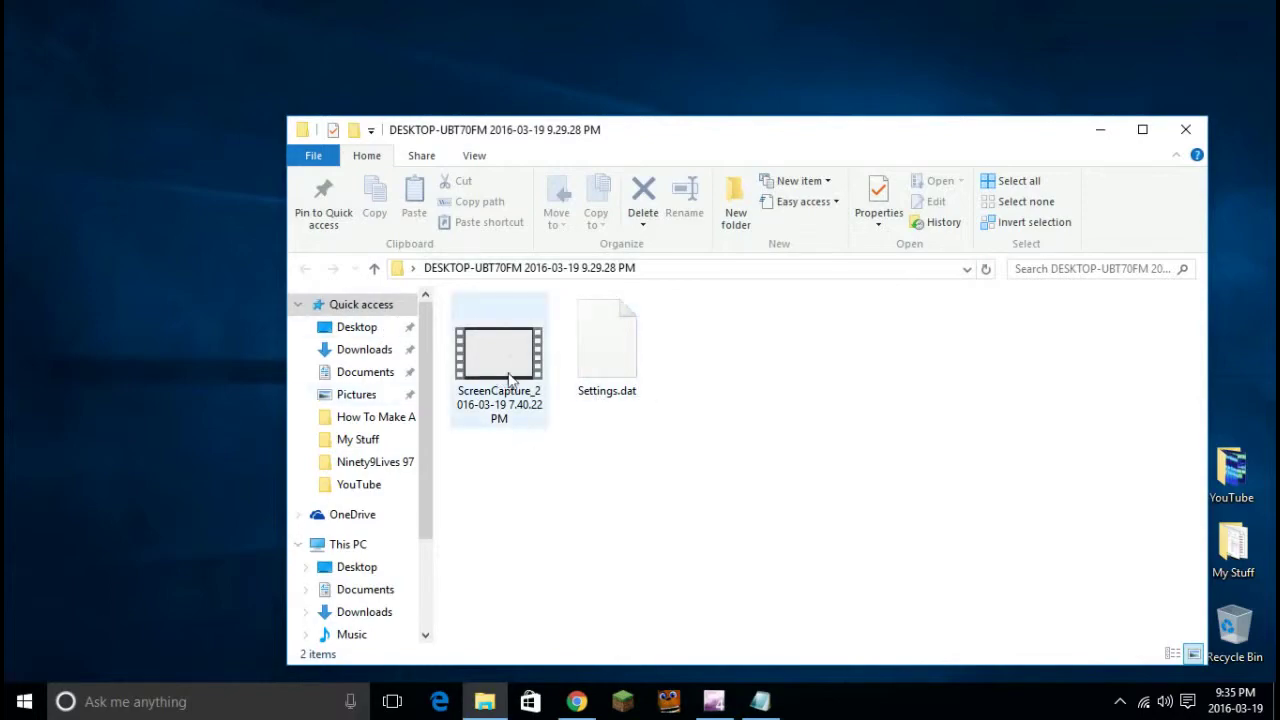
{"action": "left_click", "coordinate": [510, 377]}
{"action": "double_click", "coordinate": [510, 377]}
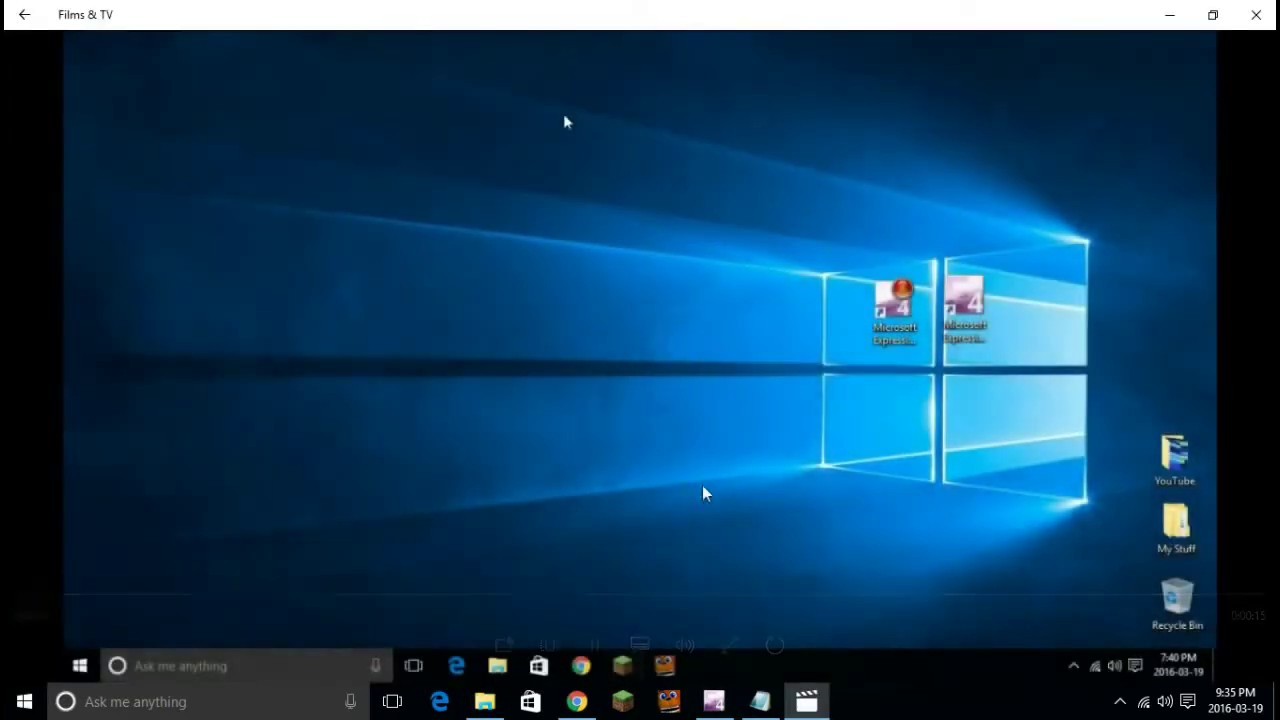
{"action": "left_click", "coordinate": [1266, 20]}
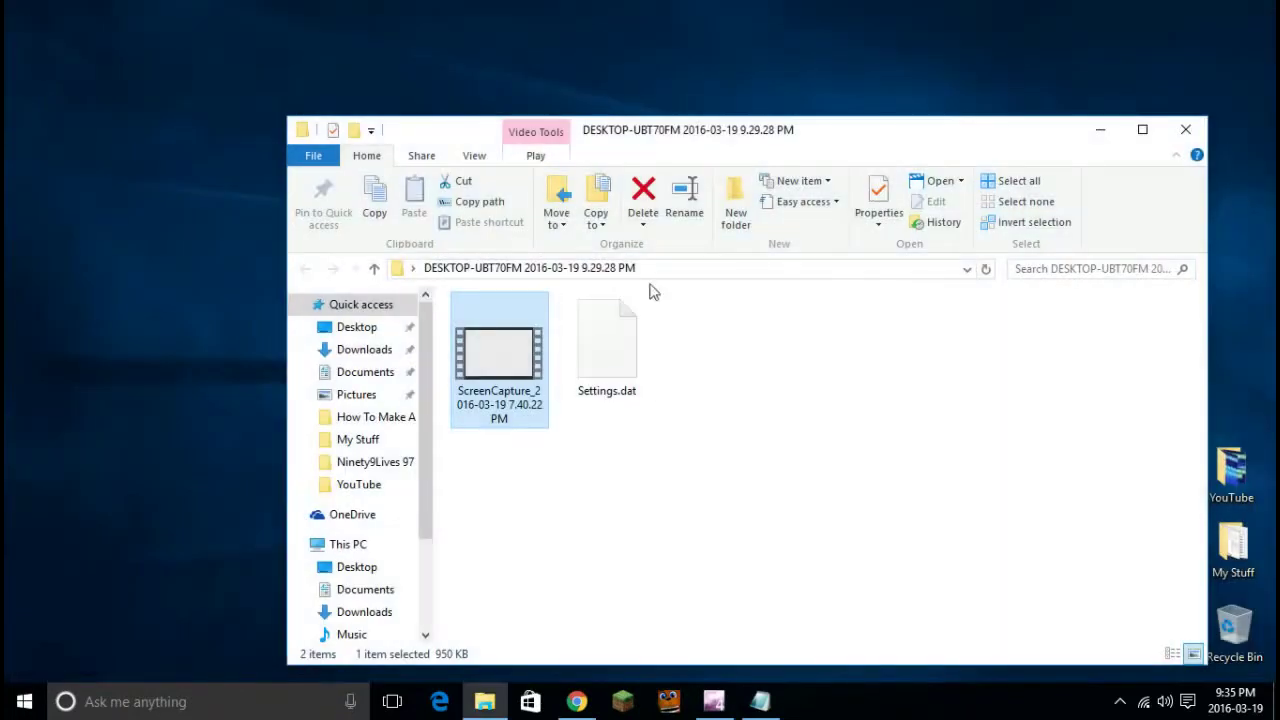
{"action": "left_click_drag", "start_coordinate": [840, 130], "coordinate": [568, 26]}
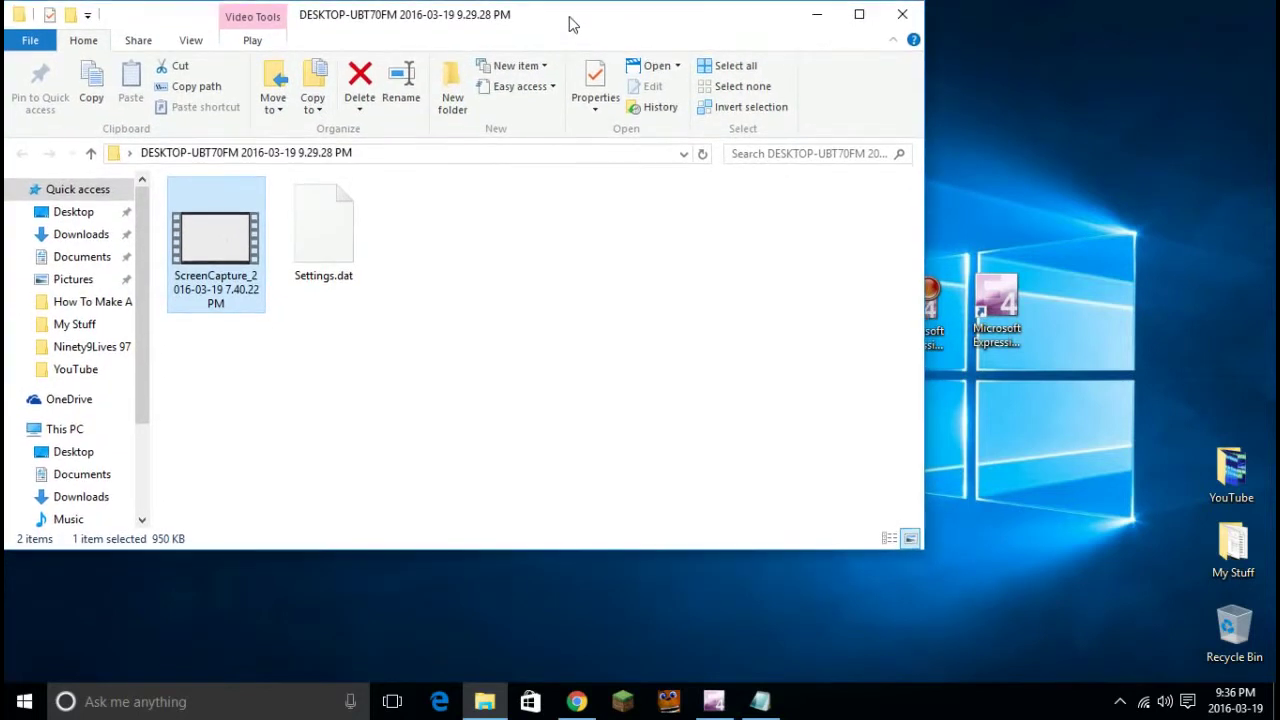